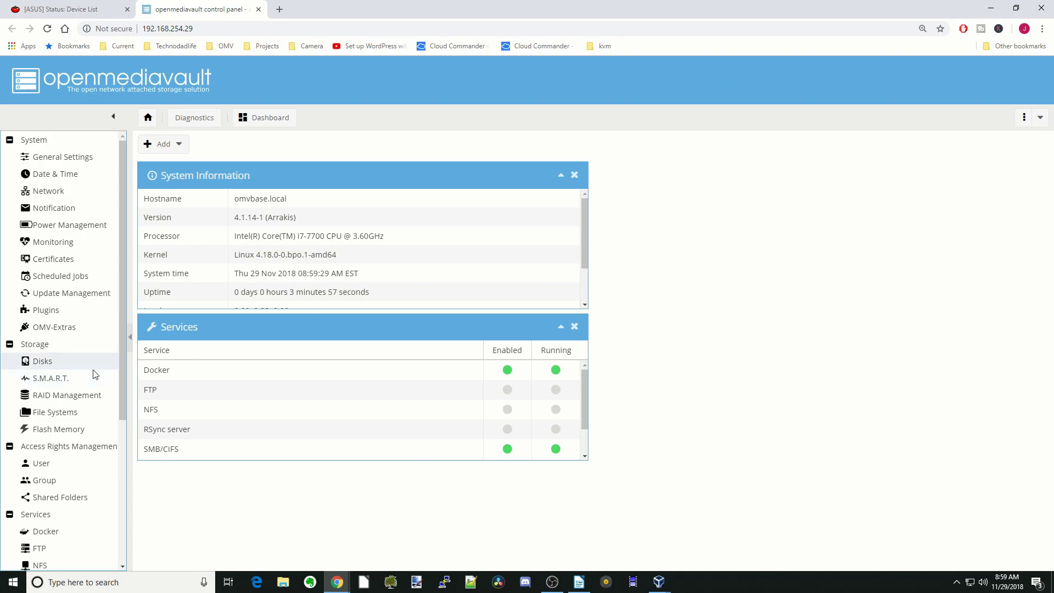
Launch the Shellinabox web client, log in as root, and paste 'nano /etc/openmediavault/config.xml' at the prompt.
scroll(95, 374, "down", 4)
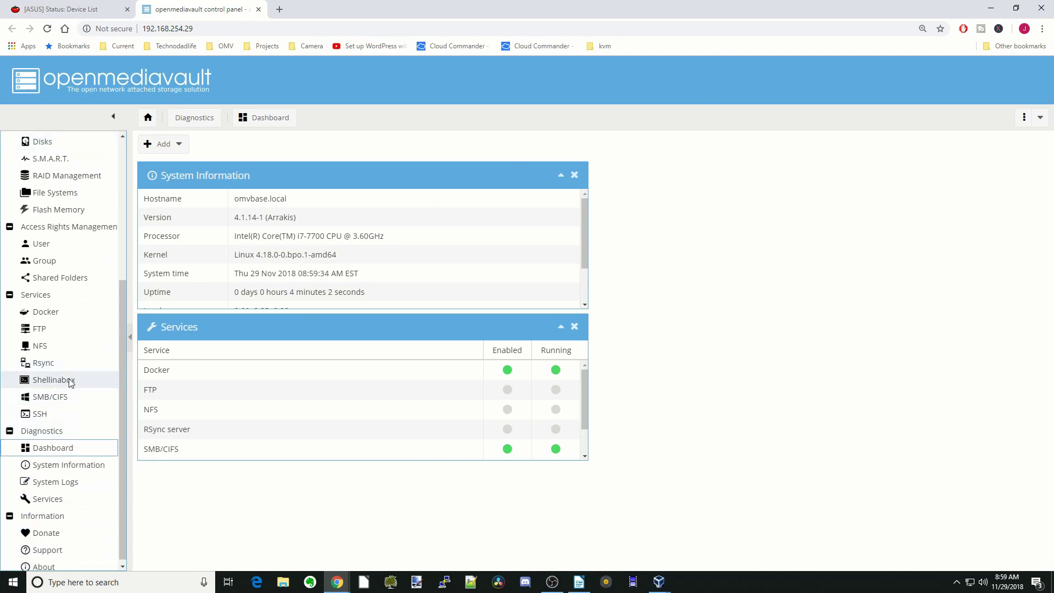
left_click(70, 380)
left_click(277, 173)
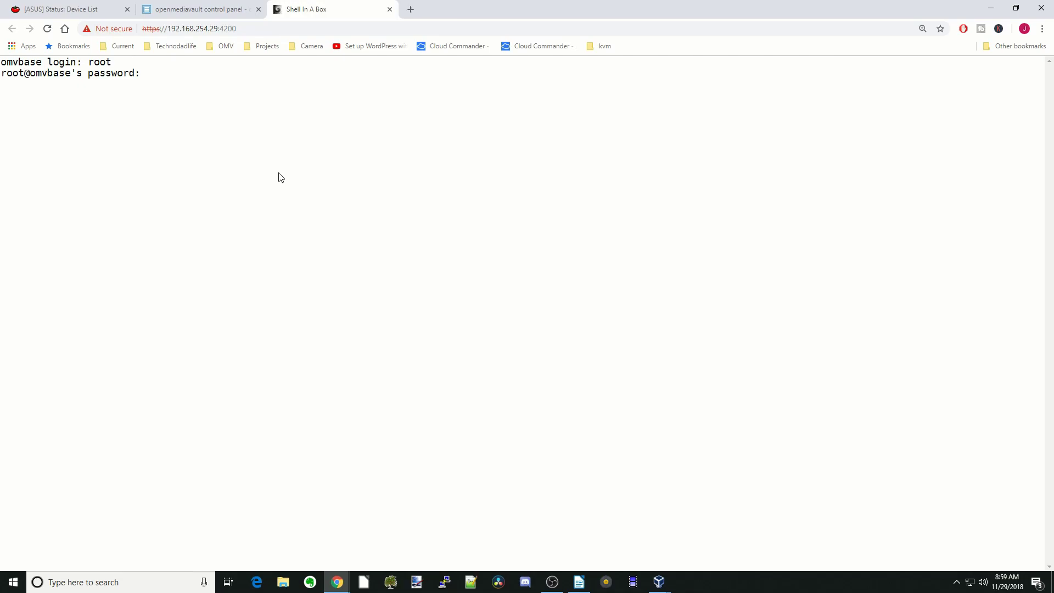
key("Return")
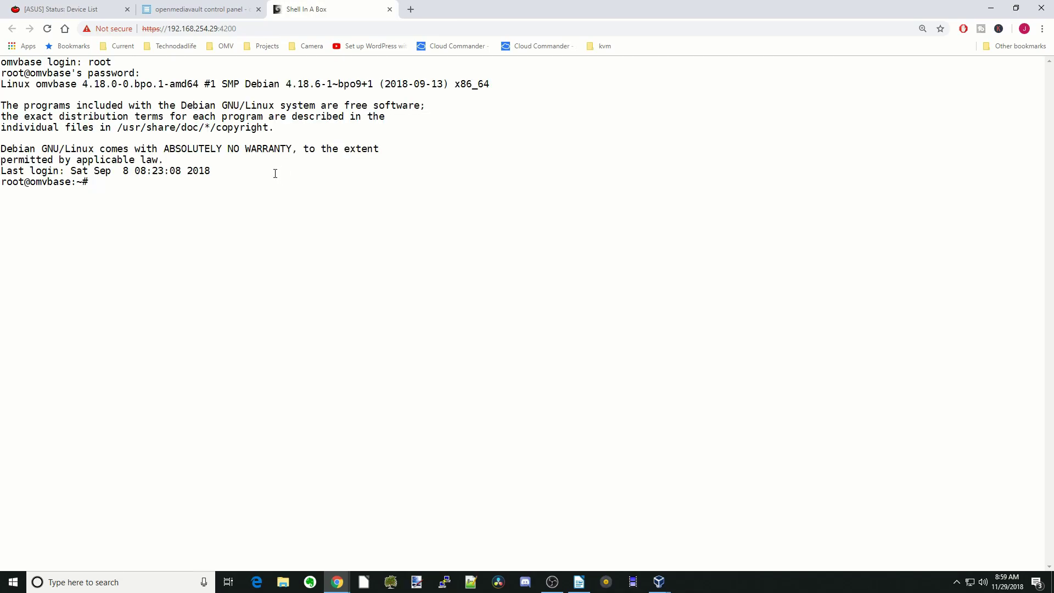
type("nano /etc/openmediavault/config.xml")
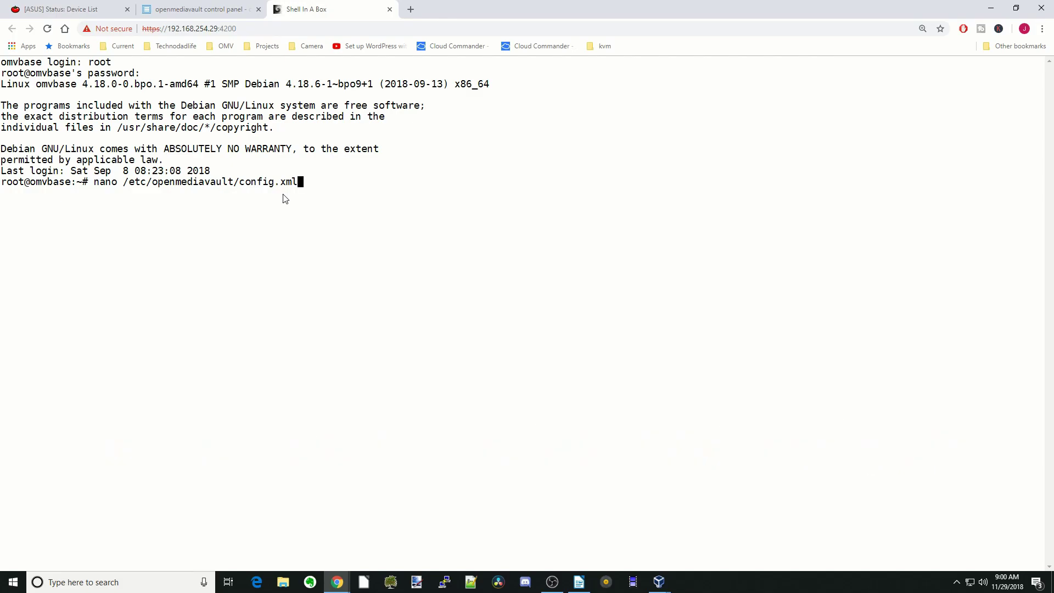
Open config.xml in nano and search for 'mntent' to reach disk1's fstab entry.
key("Return")
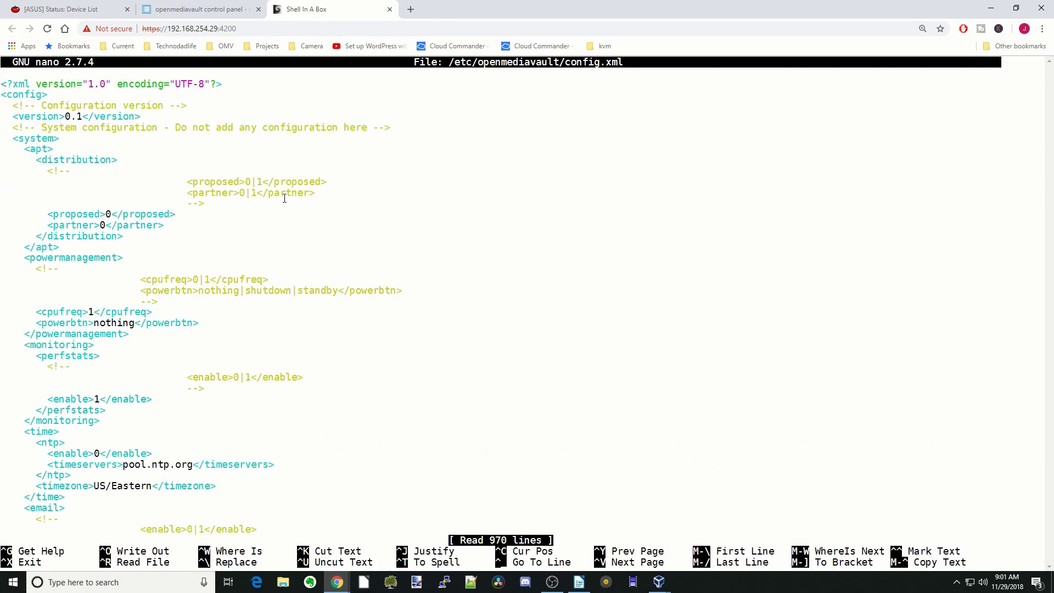
key("F6")
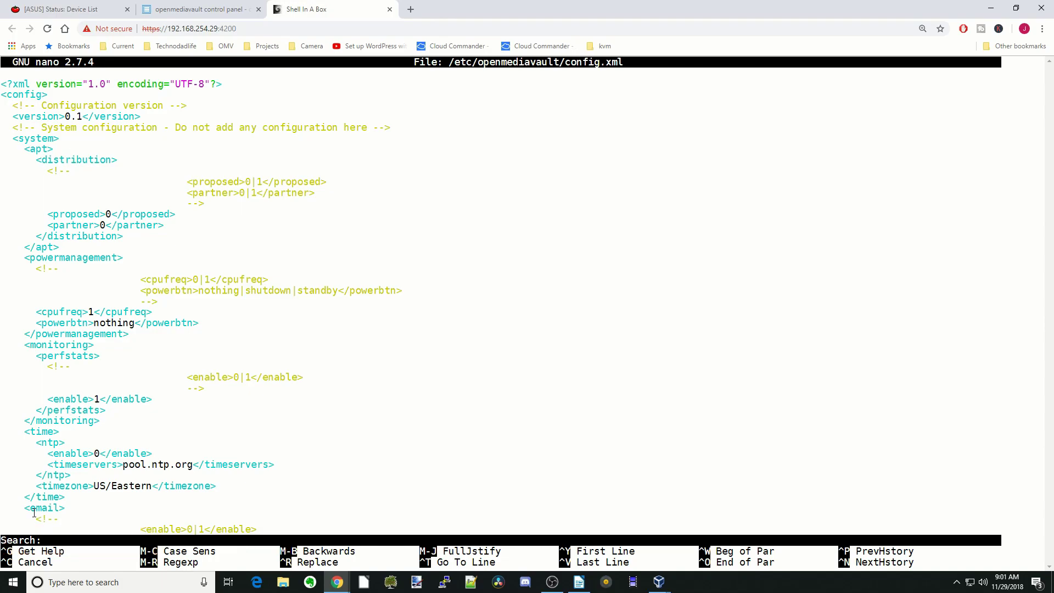
type("mn")
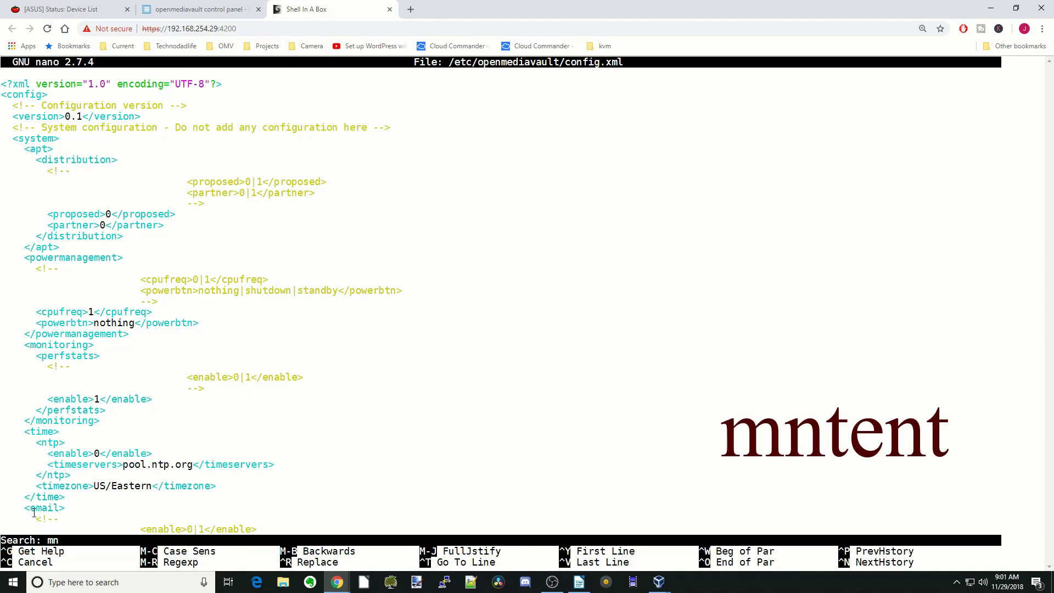
type("tent")
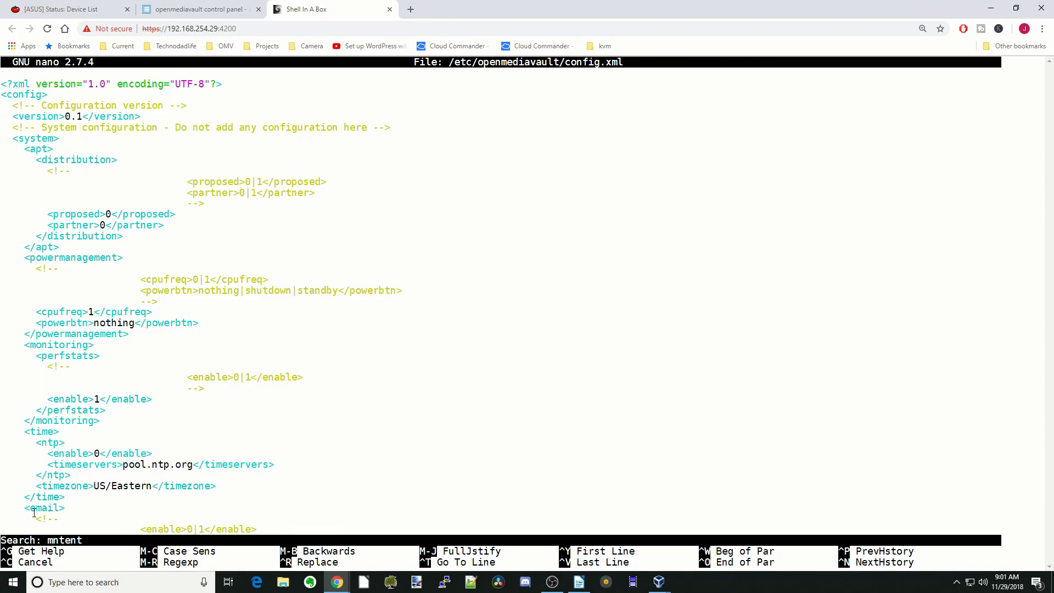
key("Return")
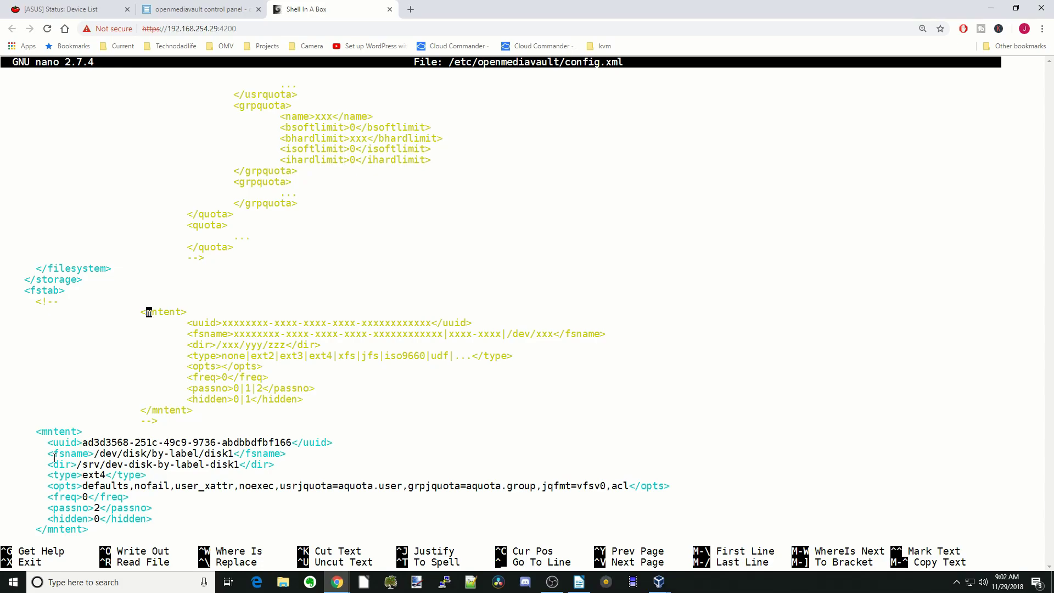
Delete ',noexec' from disk1's opts line and confirm saving on exit from nano.
key("Down")
key("Down")
key("Down")
key("Down")
key("Down")
key("Down")
key("Down")
key("Down")
key("Down")
key("Down")
key("Down")
key("Right")
key("Right")
key("Right")
key("Right")
key("Right")
key("Right")
key("Right")
key("Right")
key("Right")
key("Right")
key("Right")
key("Right")
key("Right")
key("Right")
key("Right")
key("Delete")
key("Delete")
key("Delete")
key("Delete")
key("Delete")
key("Delete")
key("Delete")
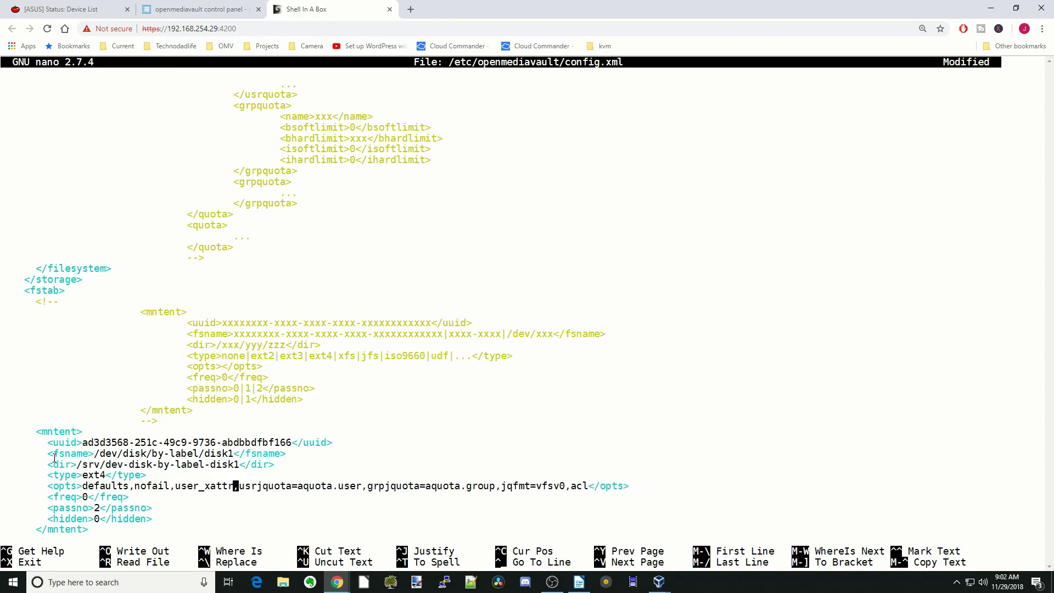
key("ctrl+x")
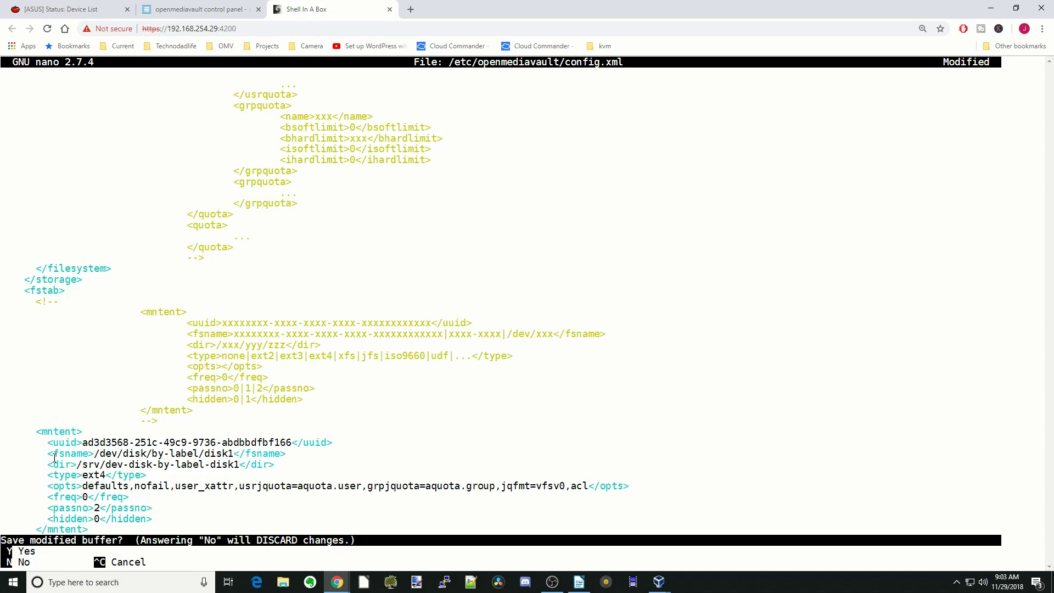
key("y")
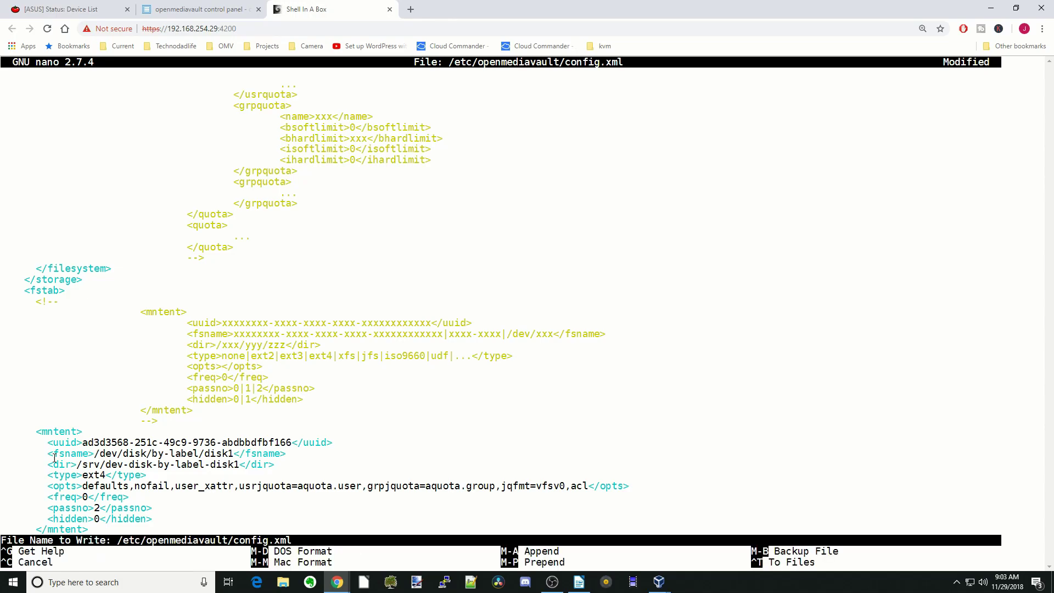
Write config.xml under its name, run omv-mkconf fstab, then exit the root shell.
key("Return")
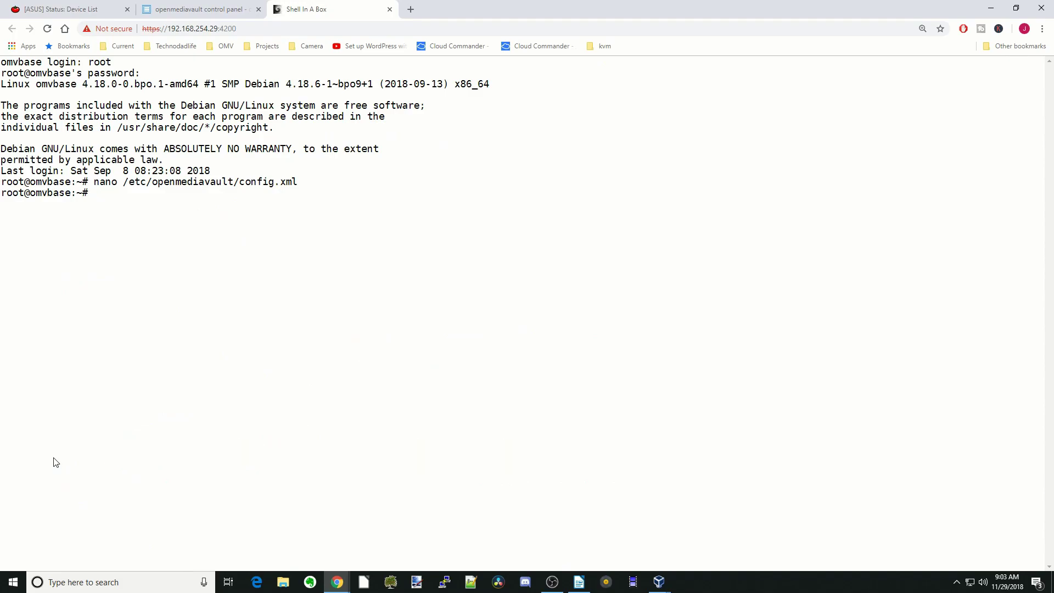
type("omv-mkconf fstab")
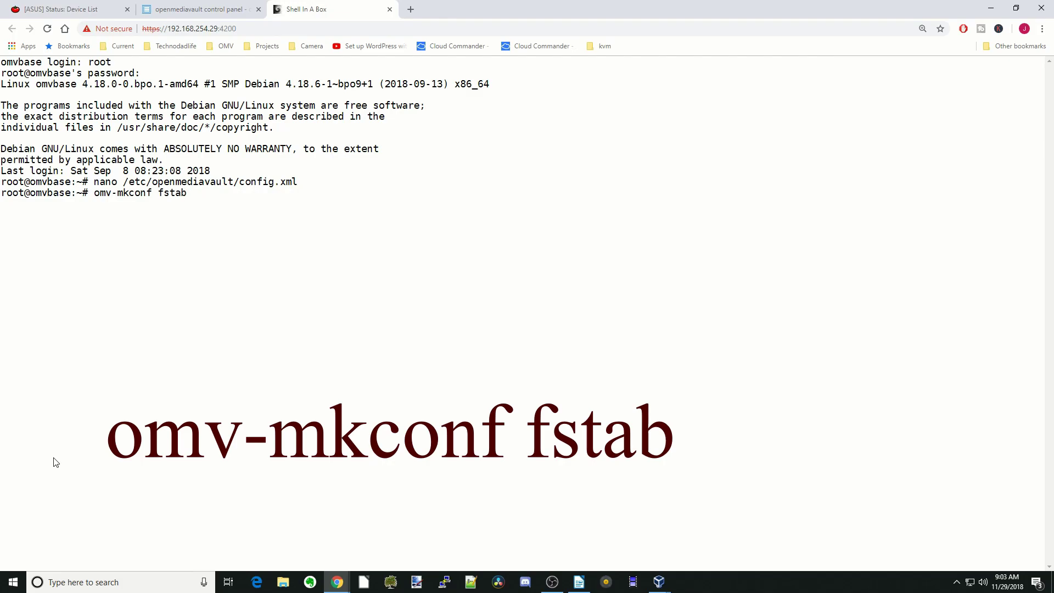
key("Return")
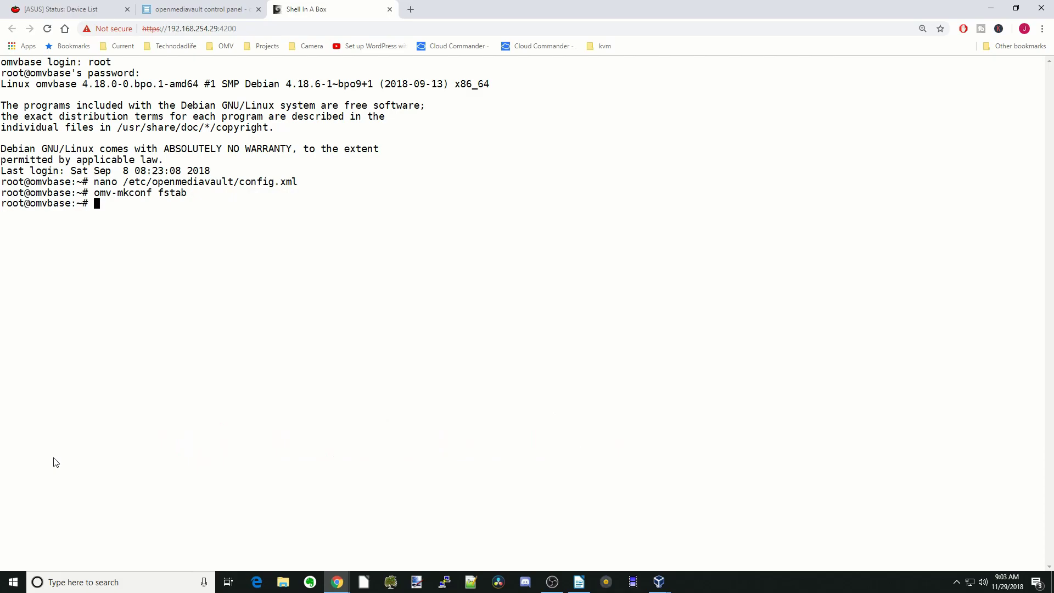
type("exit")
key("Return")
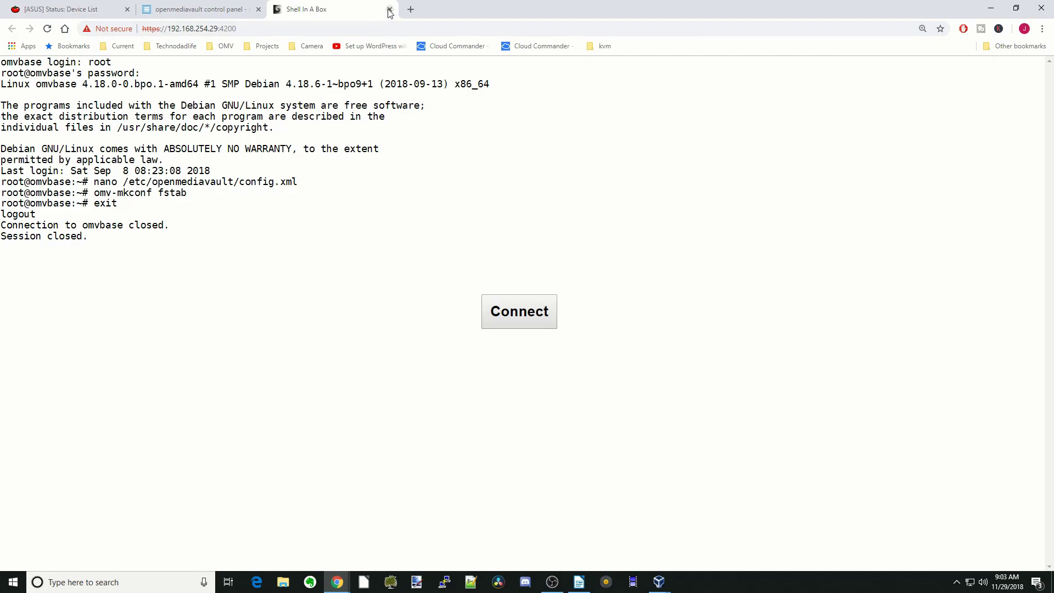
Close the web shell tab, reboot the server from the power menu, and log back in.
left_click(389, 10)
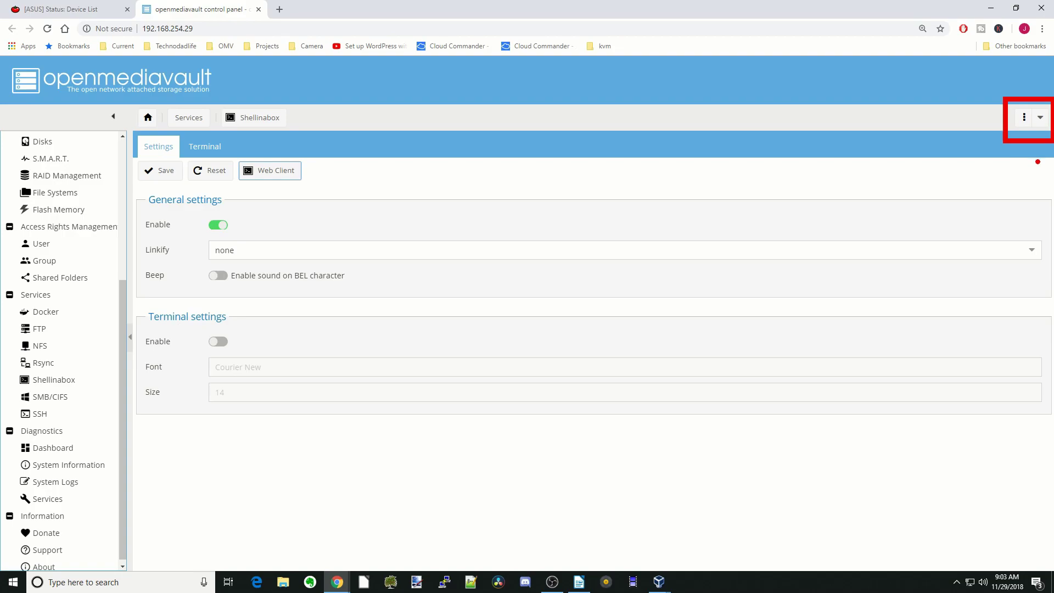
left_click(1040, 119)
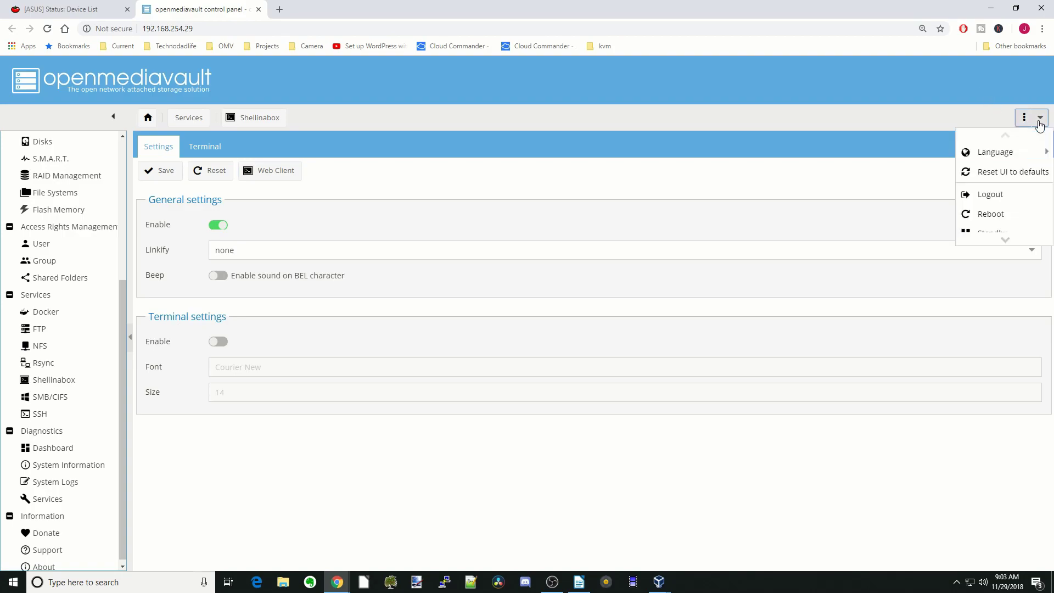
left_click(1005, 218)
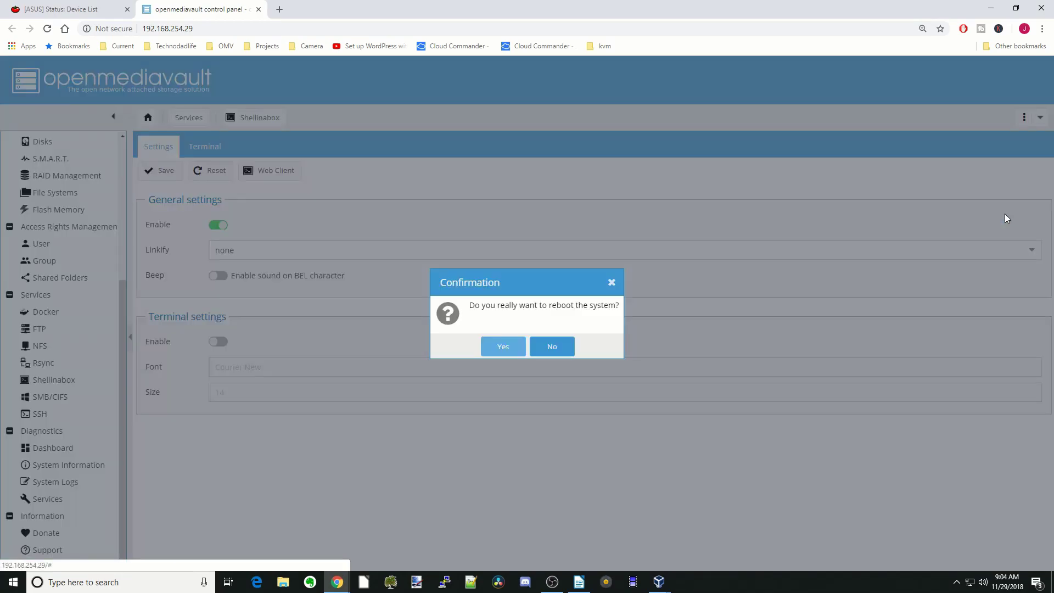
left_click(500, 347)
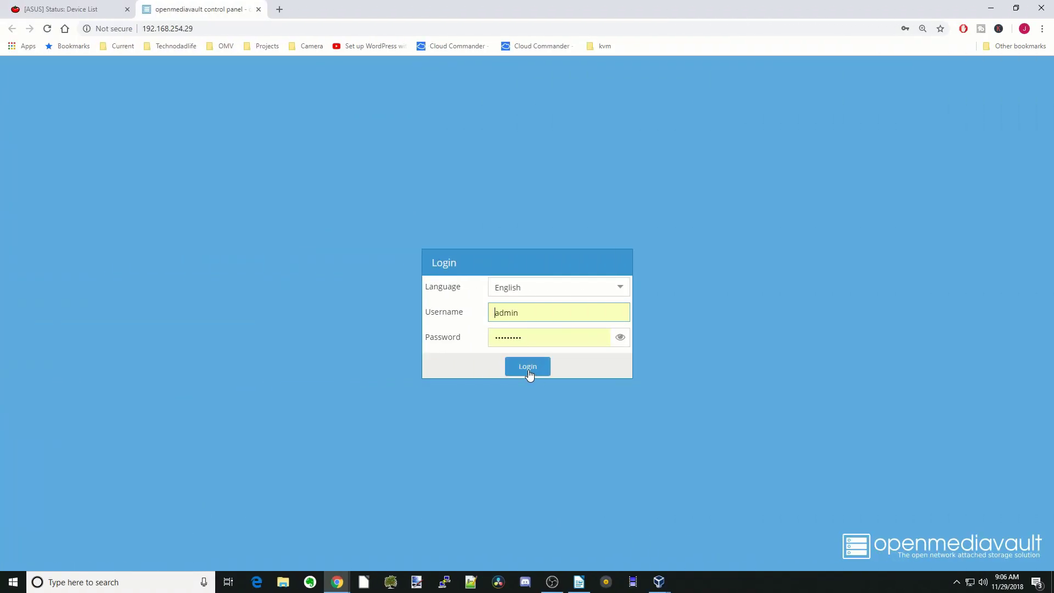
left_click(527, 368)
Launch the Shellinabox web client again, log in as root, and type 'cat /proc/mounts'.
scroll(96, 362, "down", 4)
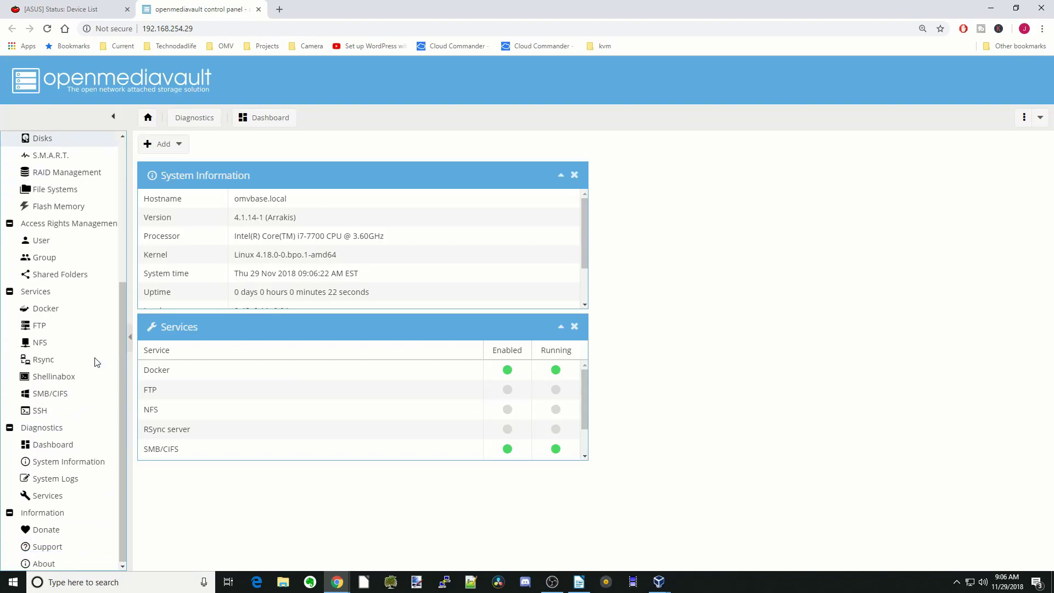
left_click(73, 376)
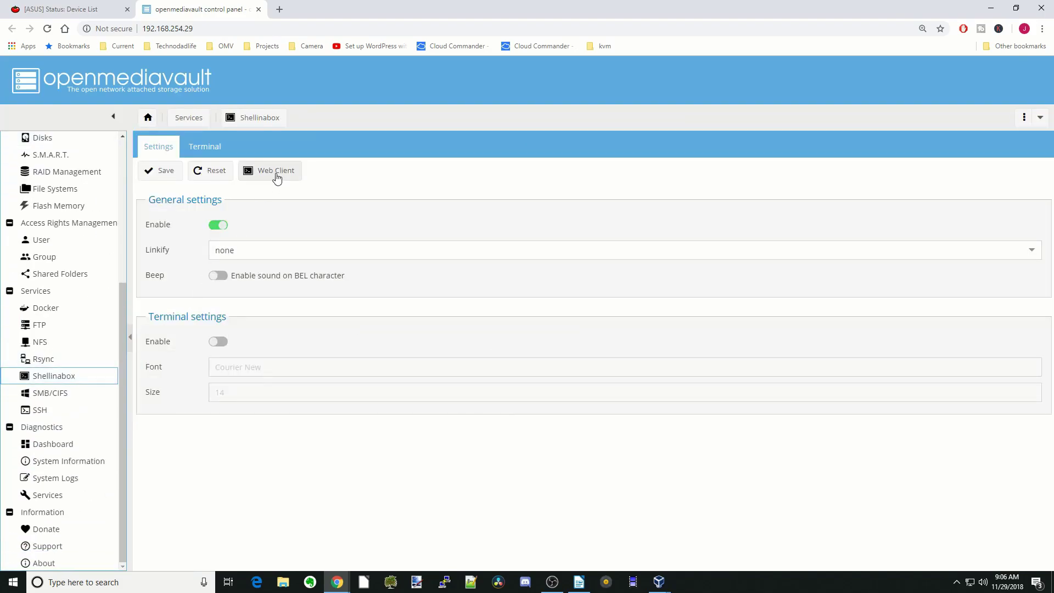
left_click(275, 171)
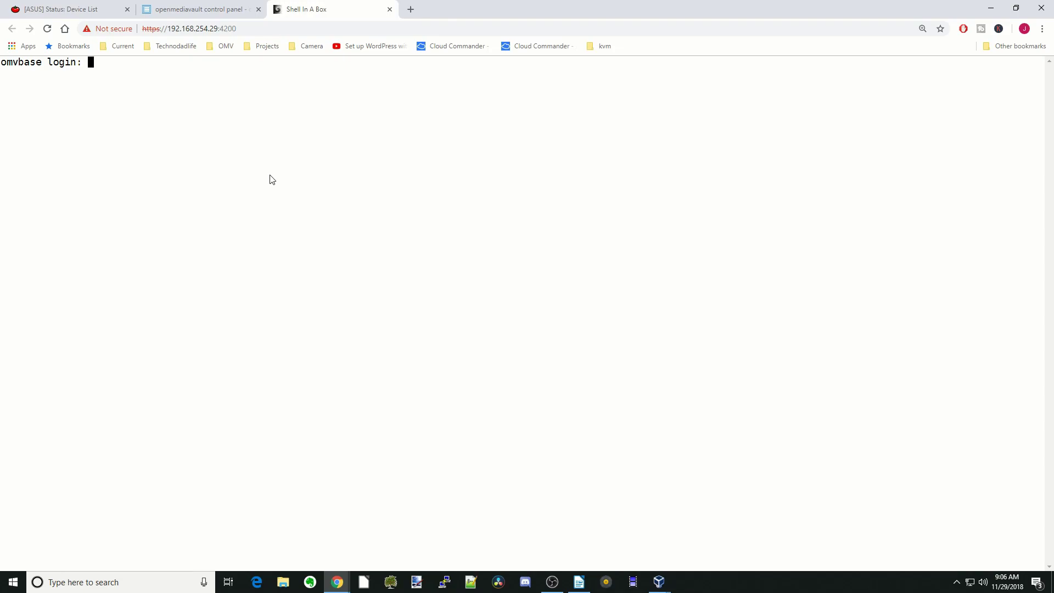
type("root")
key("Return")
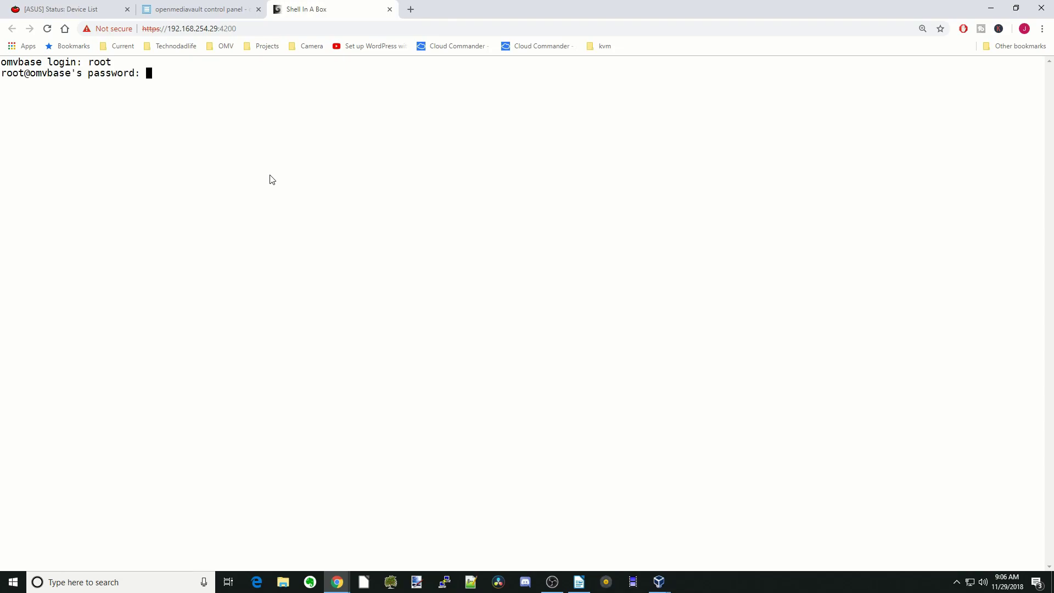
key("Return")
type("cat /proc/mounts")
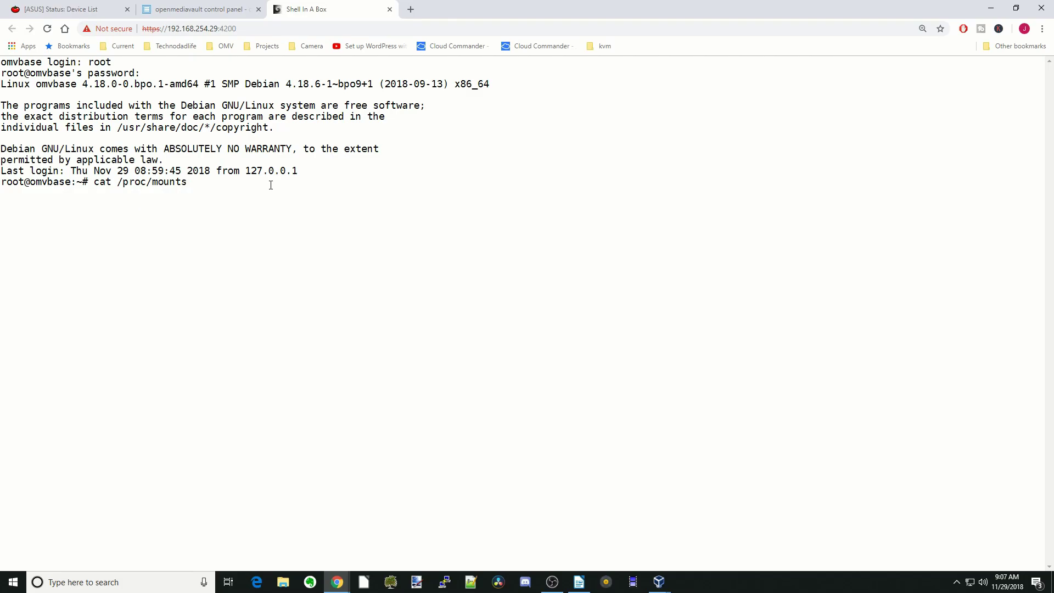
Run cat /proc/mounts and check disk1's sdb1 entries show rw,relatime without noexec.
key("Return")
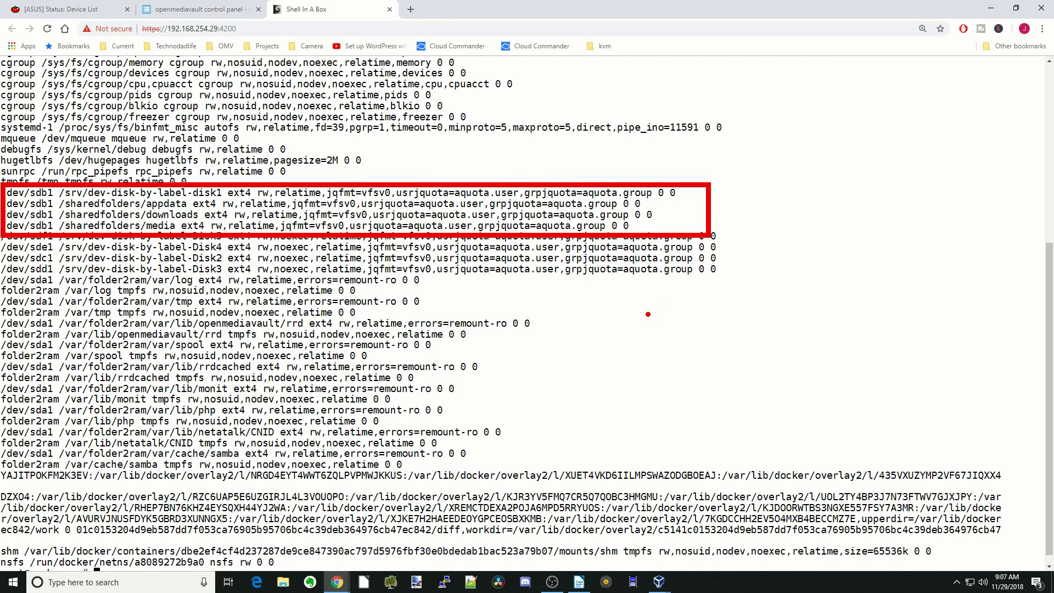